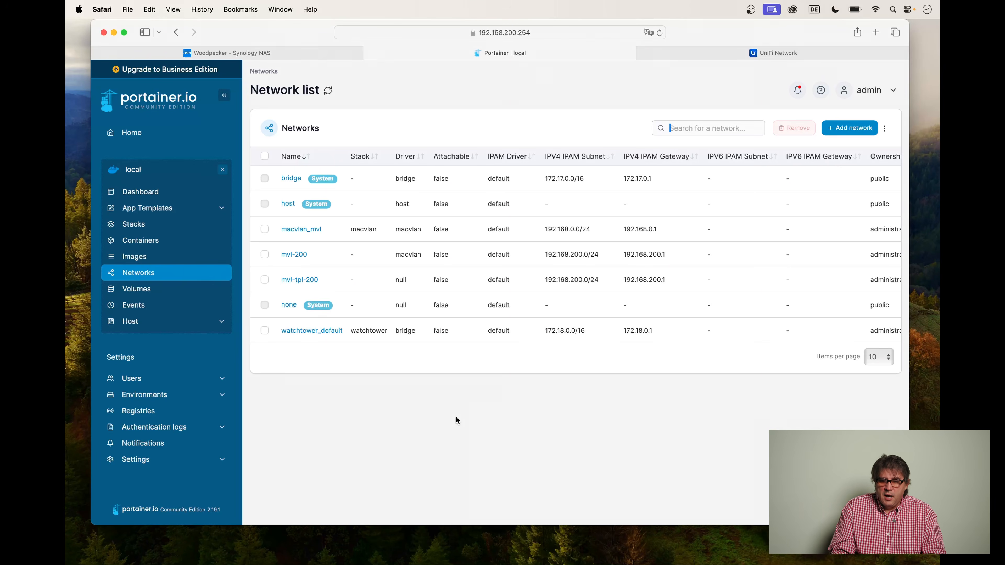
Step: Start a new network named mvl-200-tpl-demo and set its driver to macvlan
{"action": "left_click", "coordinate": [848, 128]}
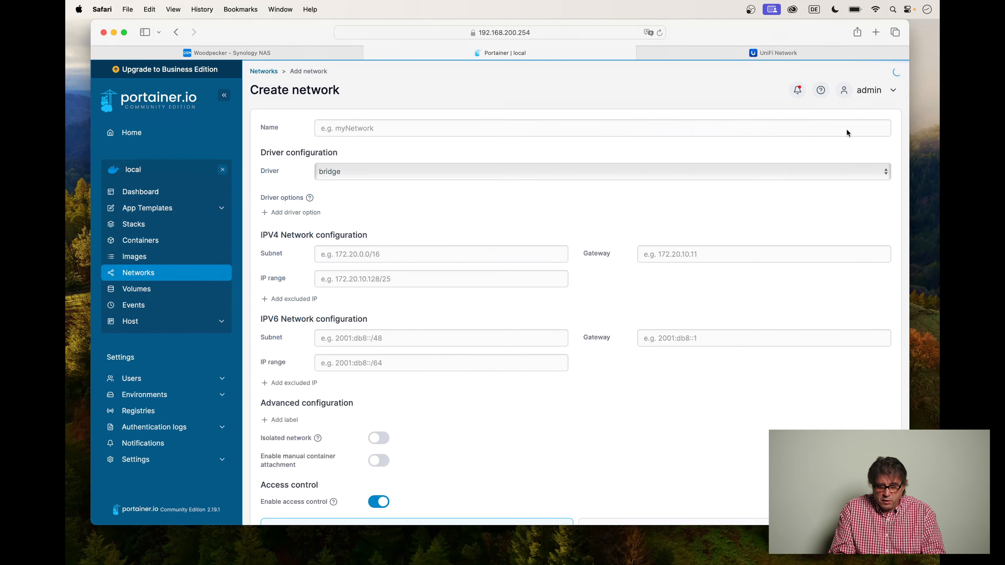
{"action": "left_click", "coordinate": [474, 131]}
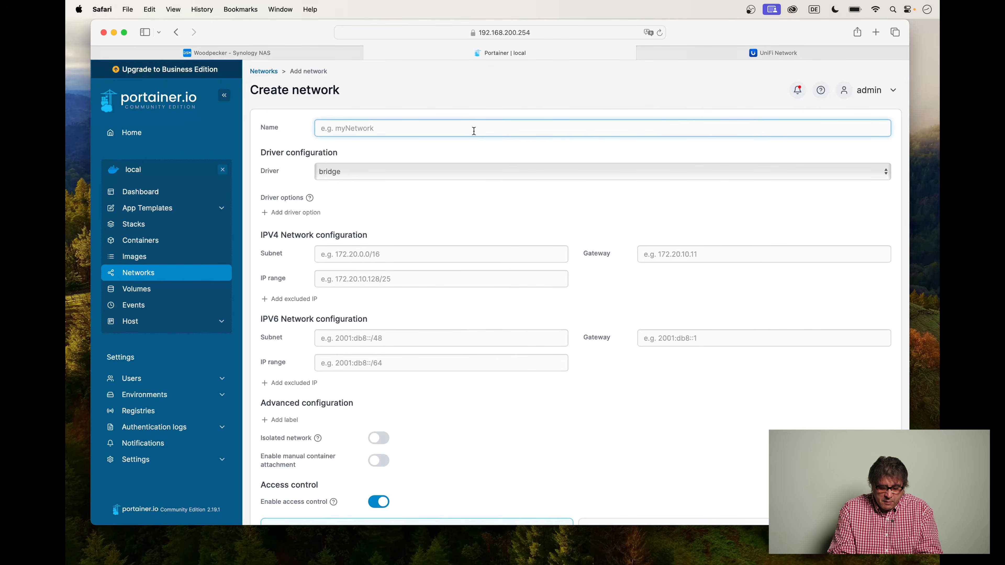
{"action": "type", "text": "mvl-2"}
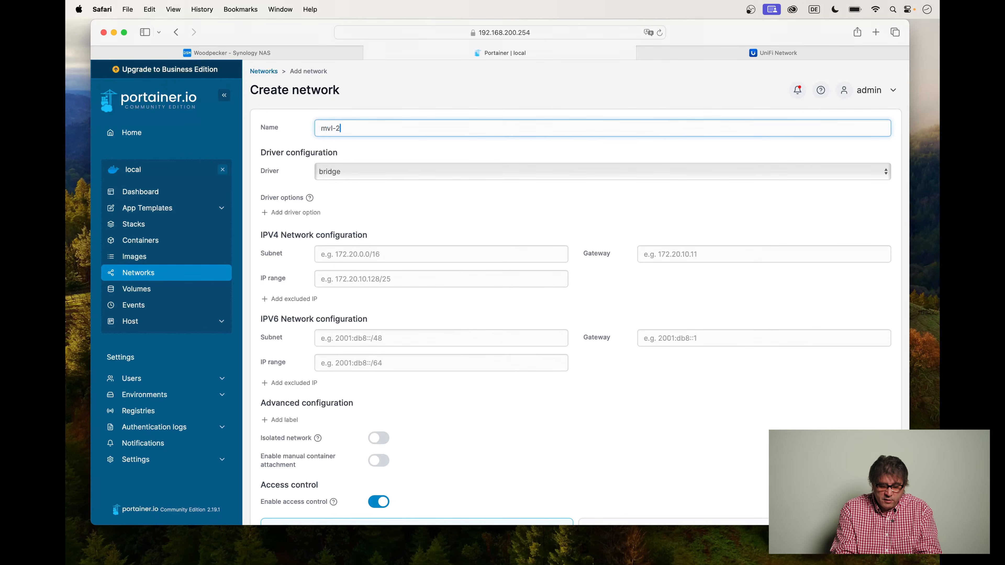
{"action": "type", "text": "00-tpl"}
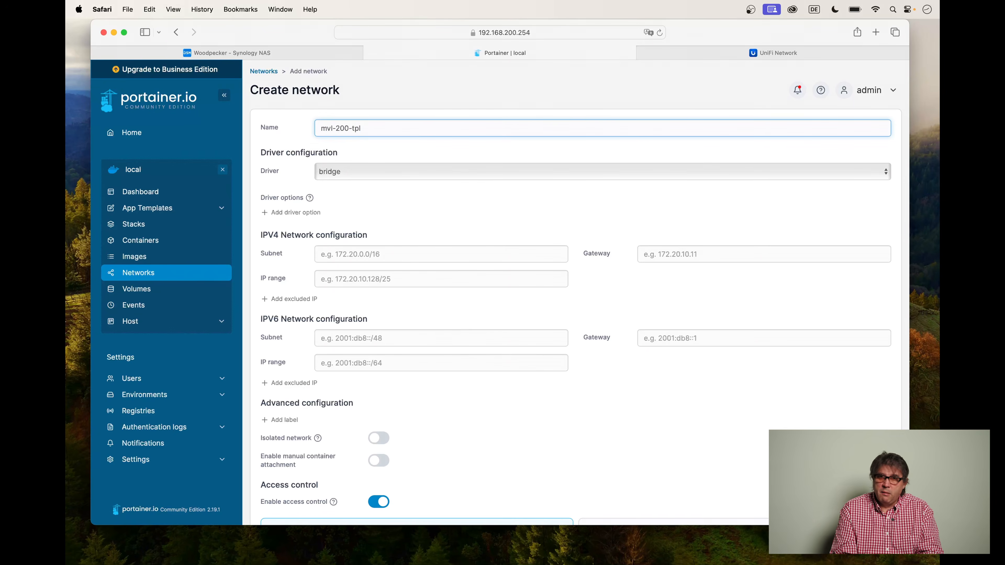
{"action": "type", "text": "-demo"}
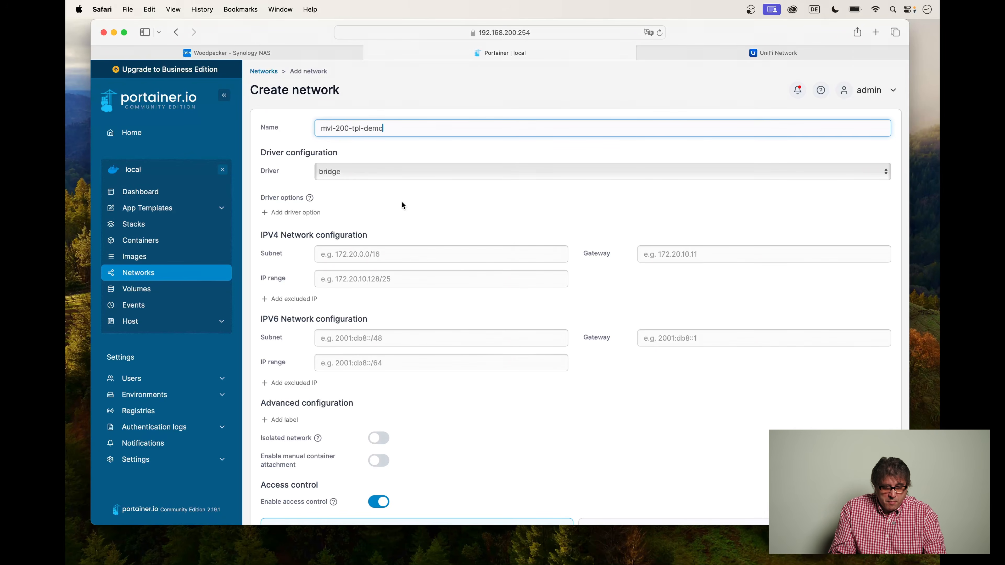
{"action": "left_click", "coordinate": [401, 172]}
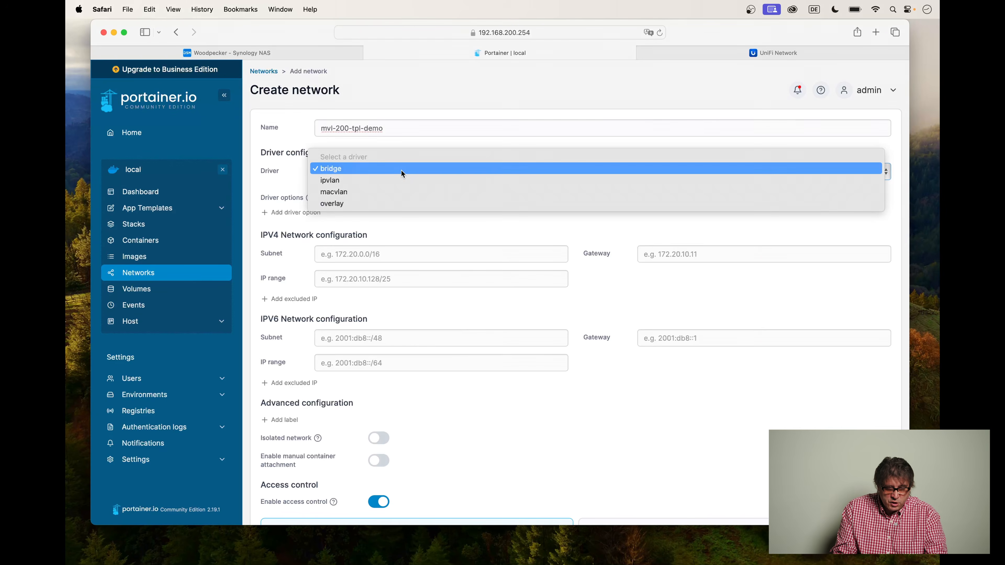
{"action": "left_click", "coordinate": [387, 193]}
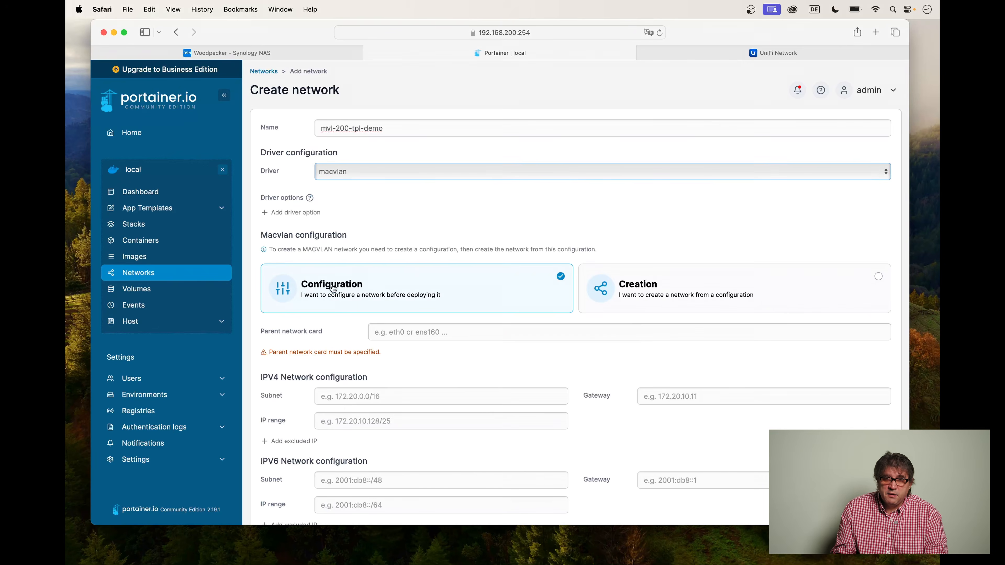
Step: Look up the VLAN interface name in vlan.sh in VSCodium and enter eth0.200 as the parent network card in Portainer
{"action": "left_click", "coordinate": [414, 333]}
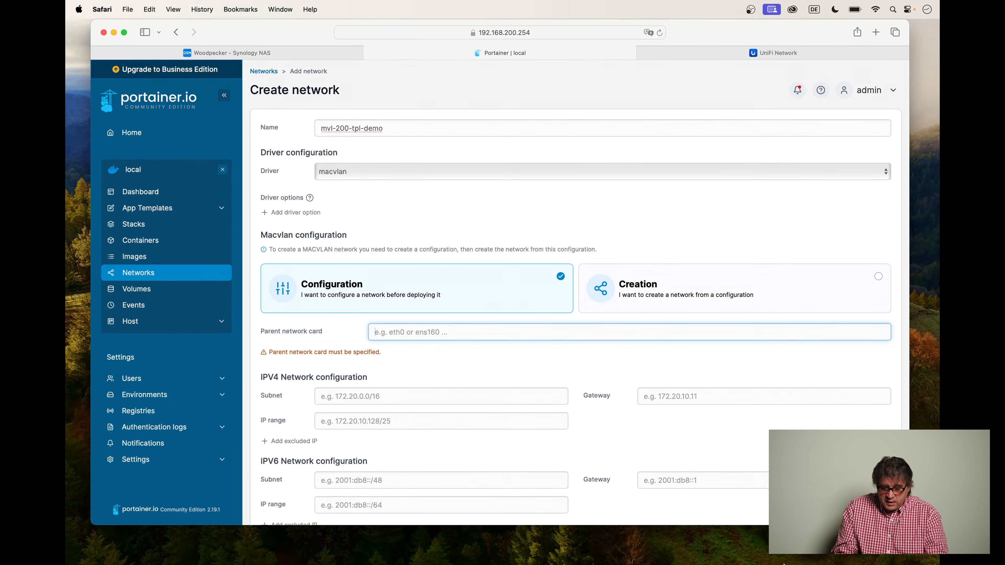
{"action": "mouse_move", "coordinate": [792, 561]}
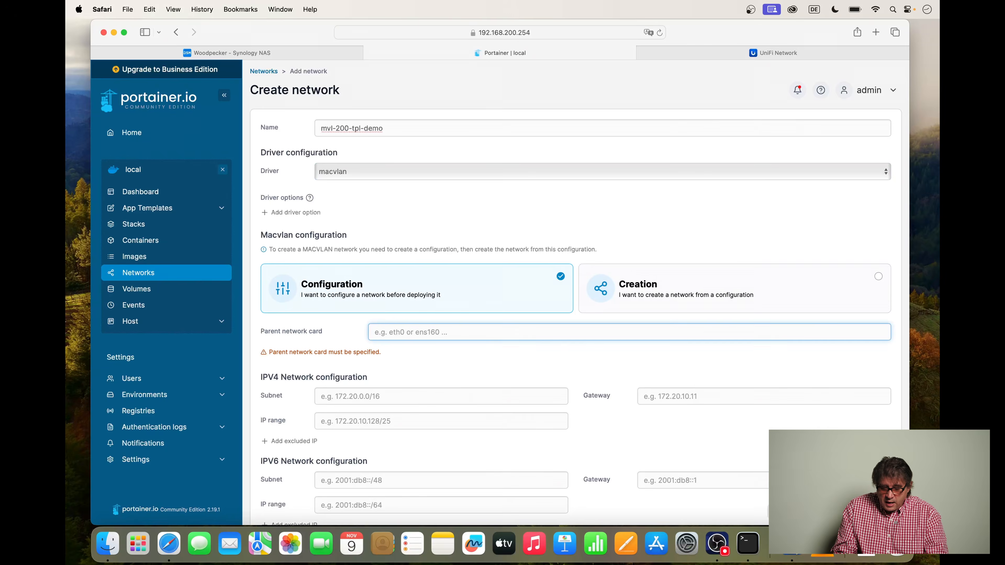
{"action": "left_click", "coordinate": [792, 548]}
{"action": "left_click", "coordinate": [620, 342]}
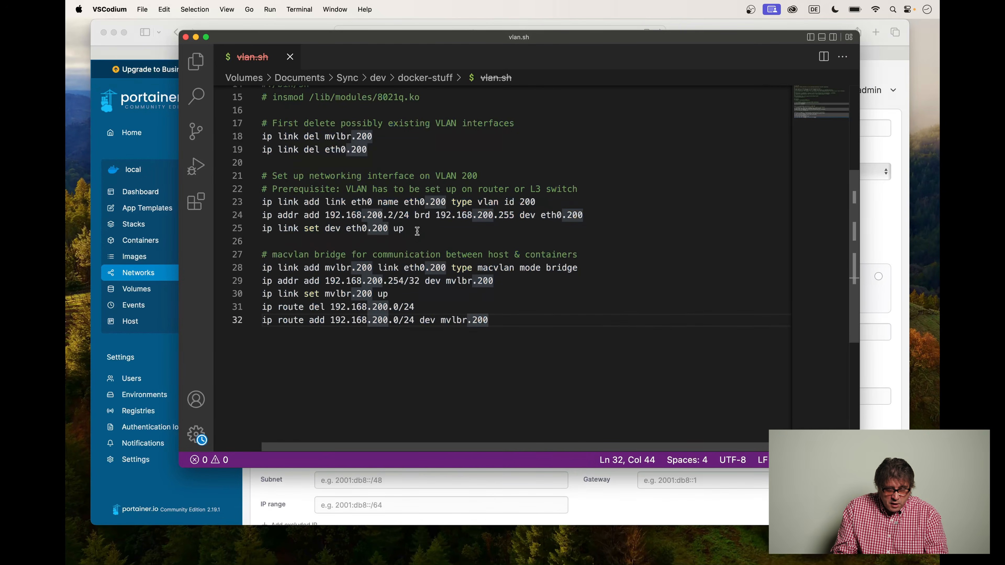
{"action": "left_click", "coordinate": [404, 202]}
{"action": "left_click_drag", "start_coordinate": [403, 202], "coordinate": [443, 204]}
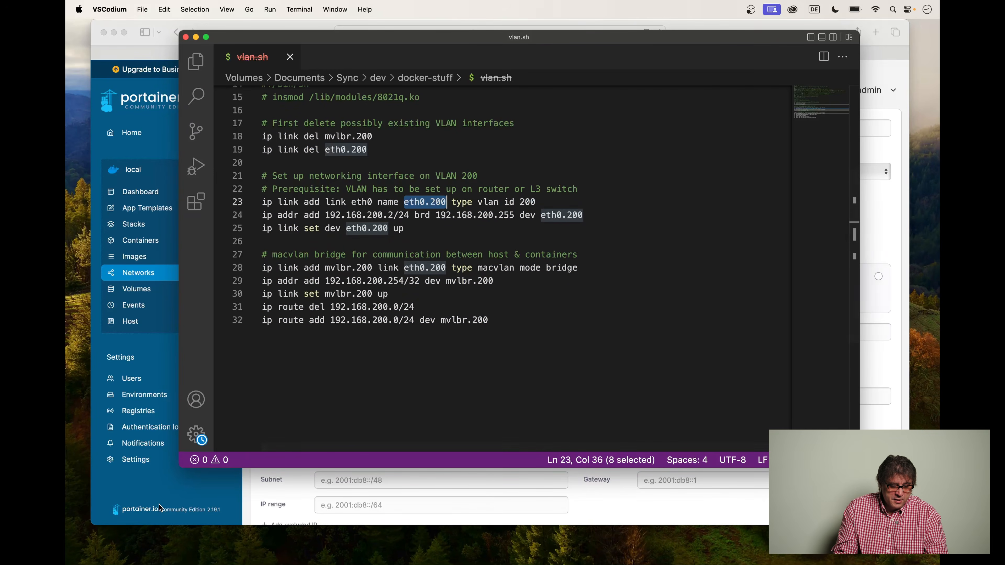
{"action": "left_click", "coordinate": [170, 491]}
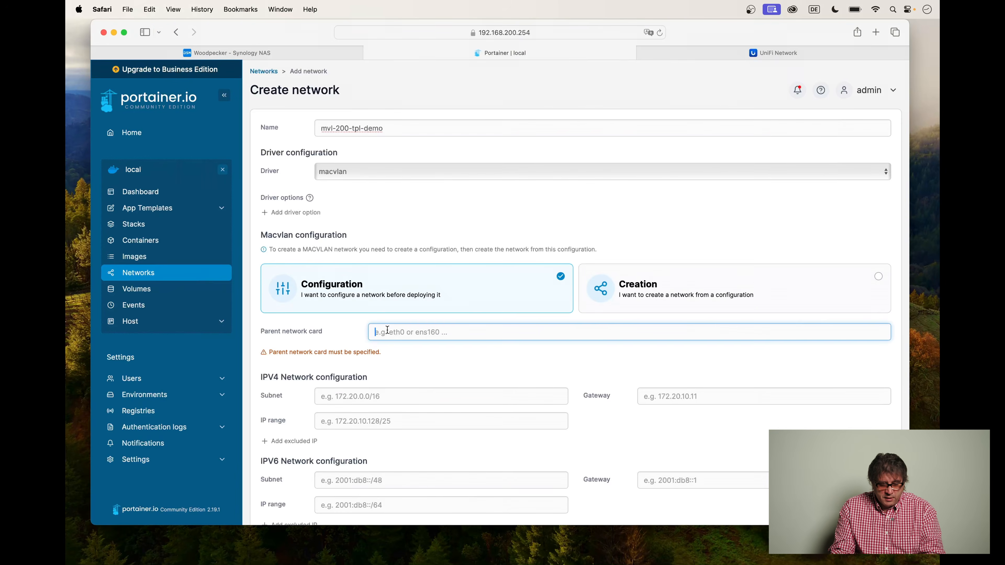
{"action": "type", "text": "eth0.200"}
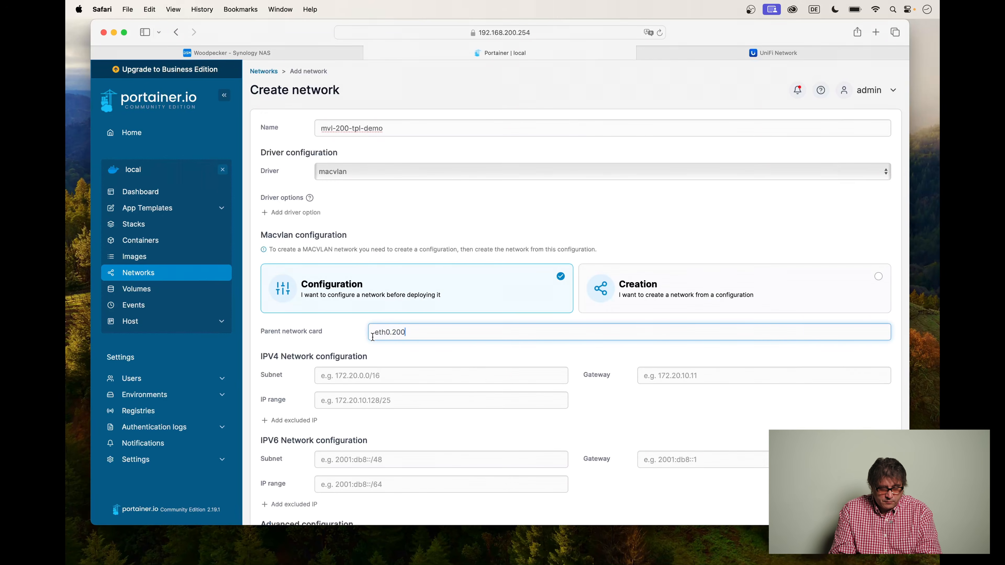
Step: Set the IPv4 subnet to 192.168.200.0/24 and the gateway to 192.168.200.1, checking the gateway IP in the UniFi Containers network settings
{"action": "scroll", "coordinate": [363, 376], "scroll_direction": "down", "scroll_amount": 3}
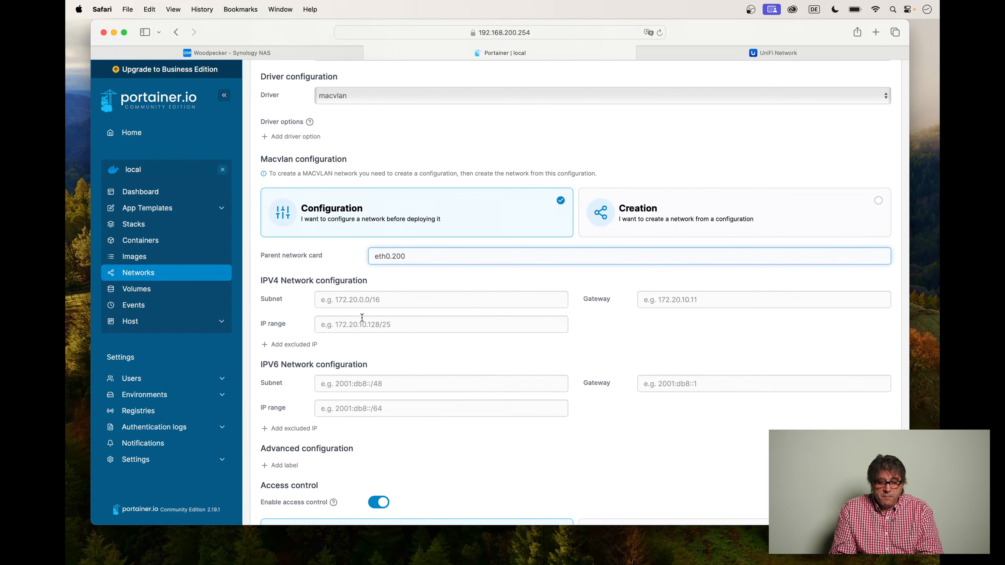
{"action": "left_click", "coordinate": [397, 298]}
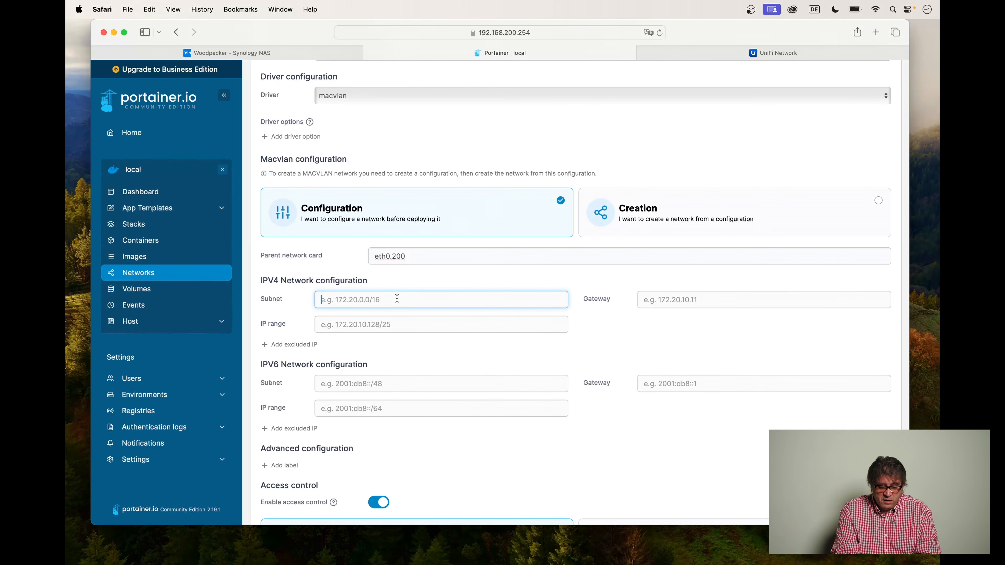
{"action": "type", "text": "192.168.200.0/24"}
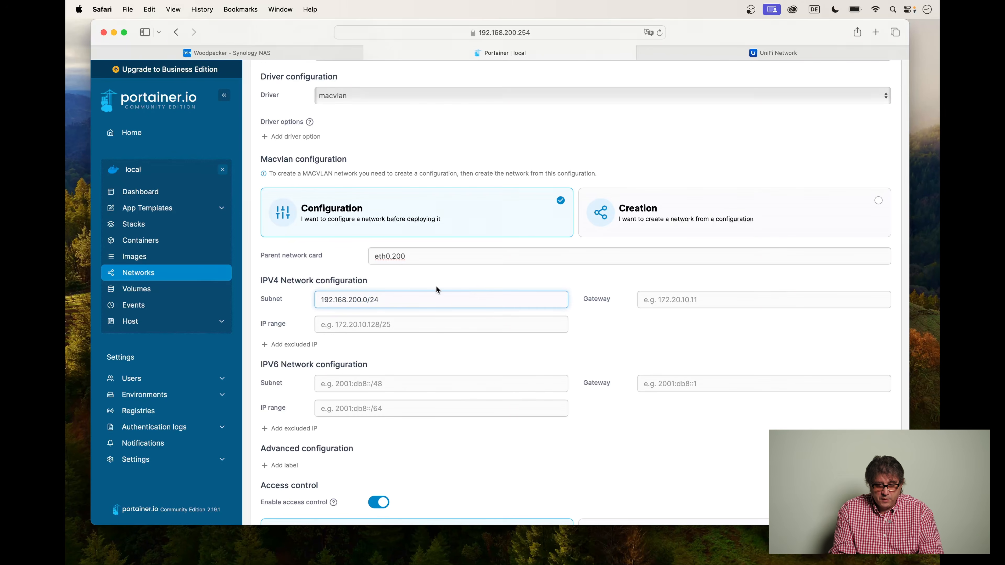
{"action": "left_click", "coordinate": [678, 297]}
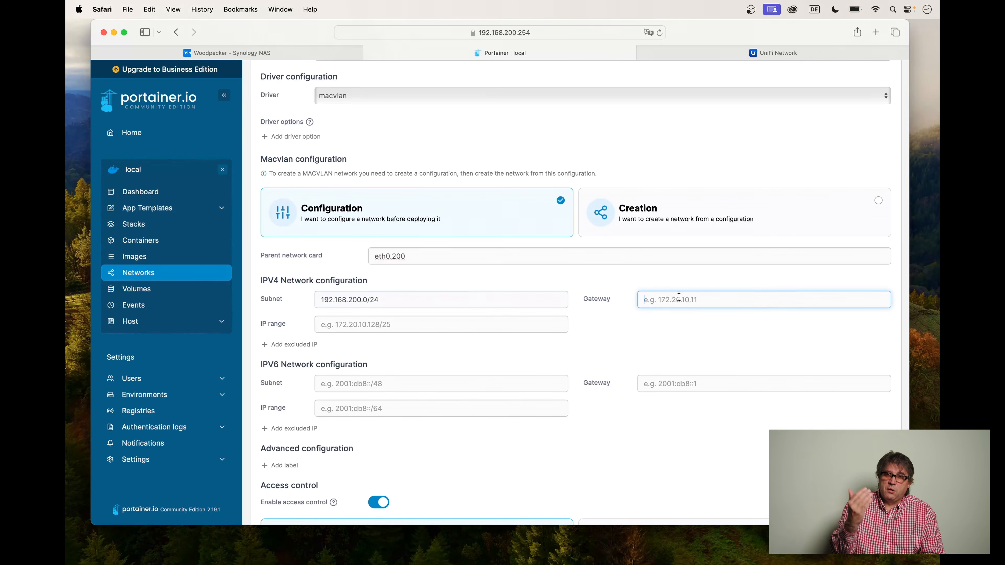
{"action": "left_click", "coordinate": [772, 53]}
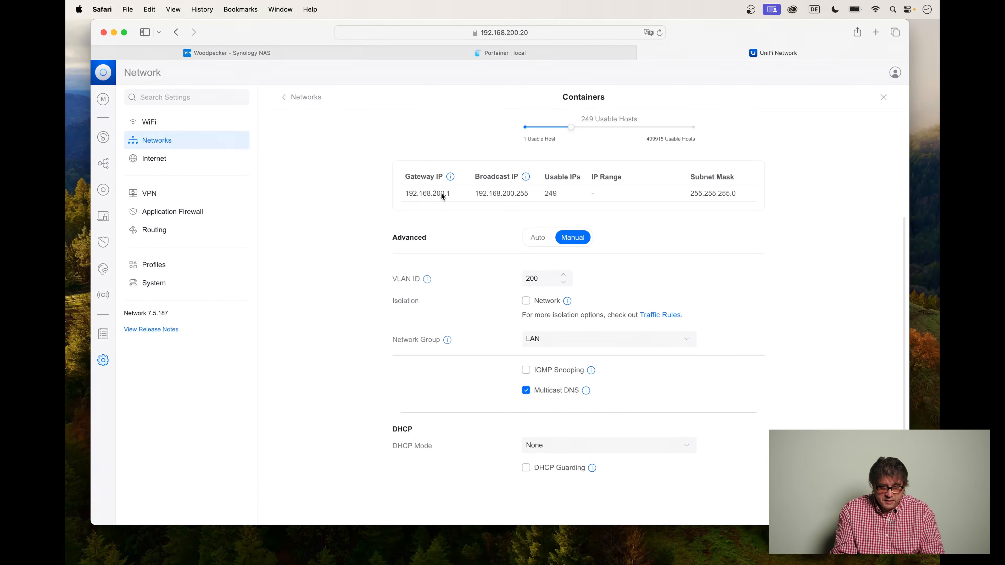
{"action": "left_click", "coordinate": [493, 52]}
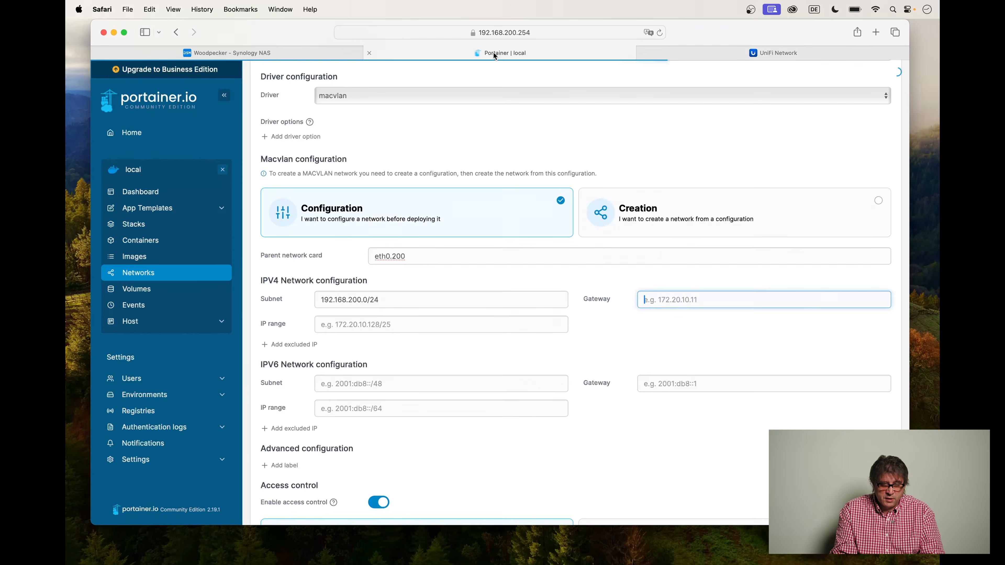
{"action": "type", "text": "192.168.200.1"}
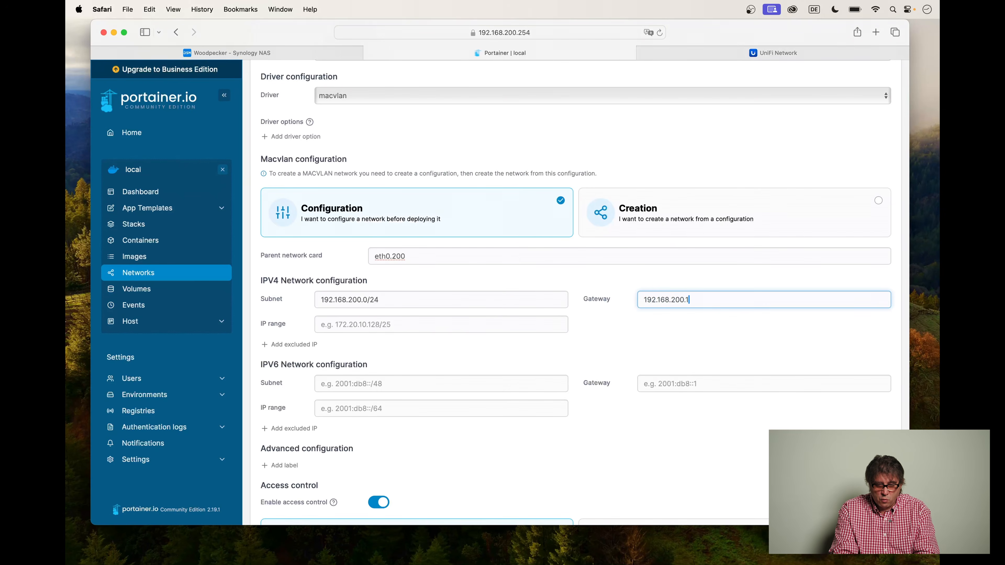
Step: Set the IPv4 IP range of the macvlan configuration to 192.168.200.0/24
{"action": "left_click", "coordinate": [456, 325]}
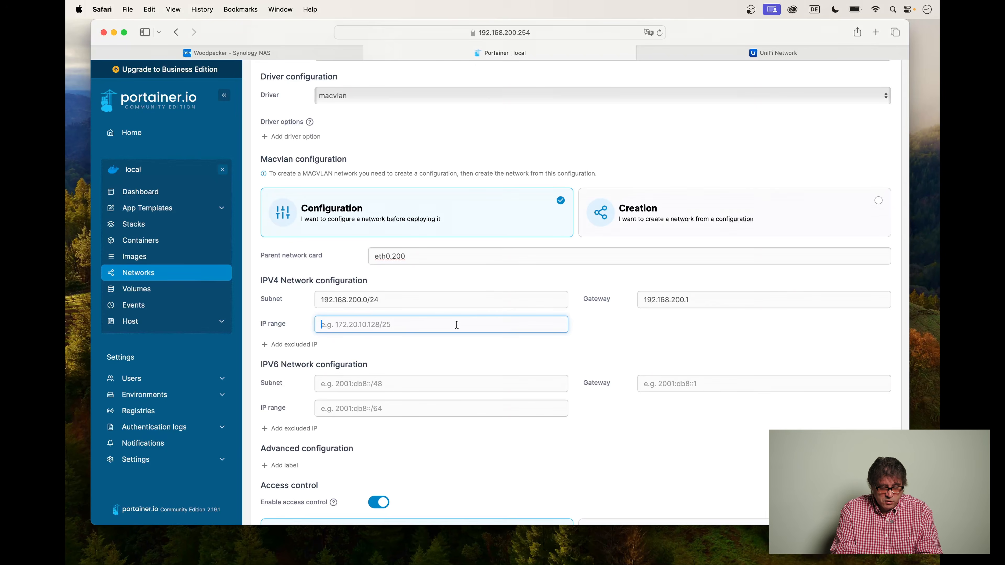
{"action": "type", "text": "19"}
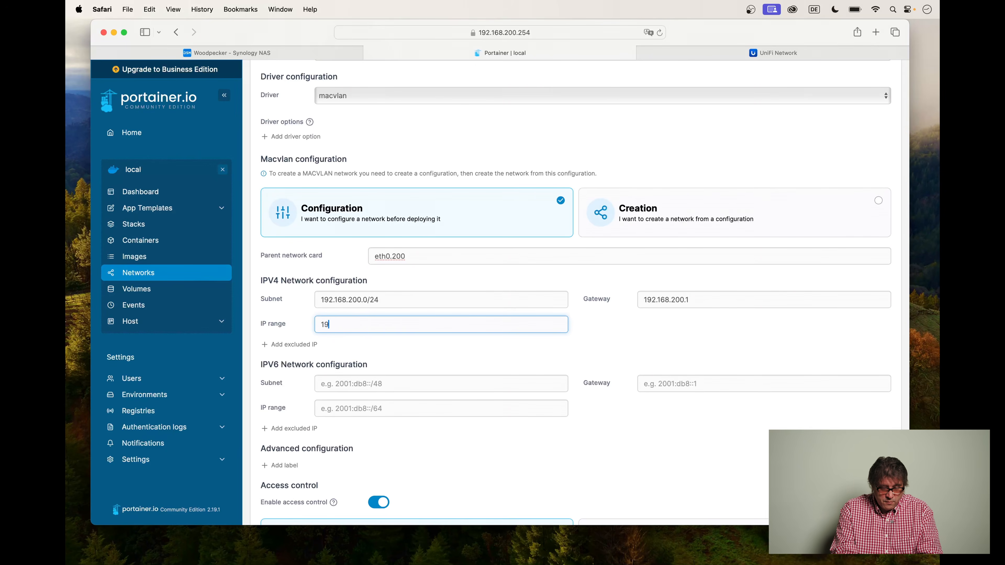
{"action": "type", "text": "2.168.2"}
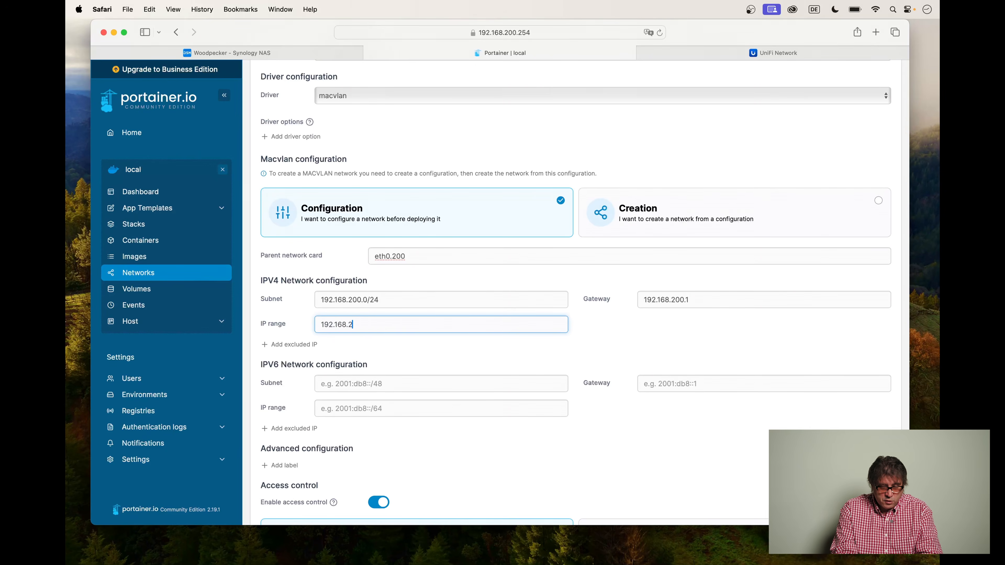
{"action": "type", "text": "00.0/"}
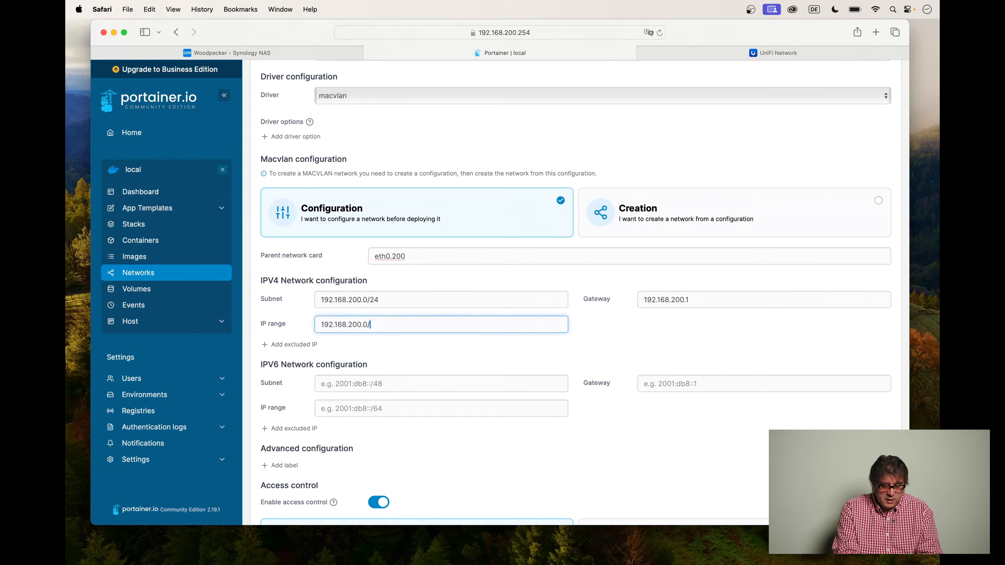
{"action": "type", "text": "24"}
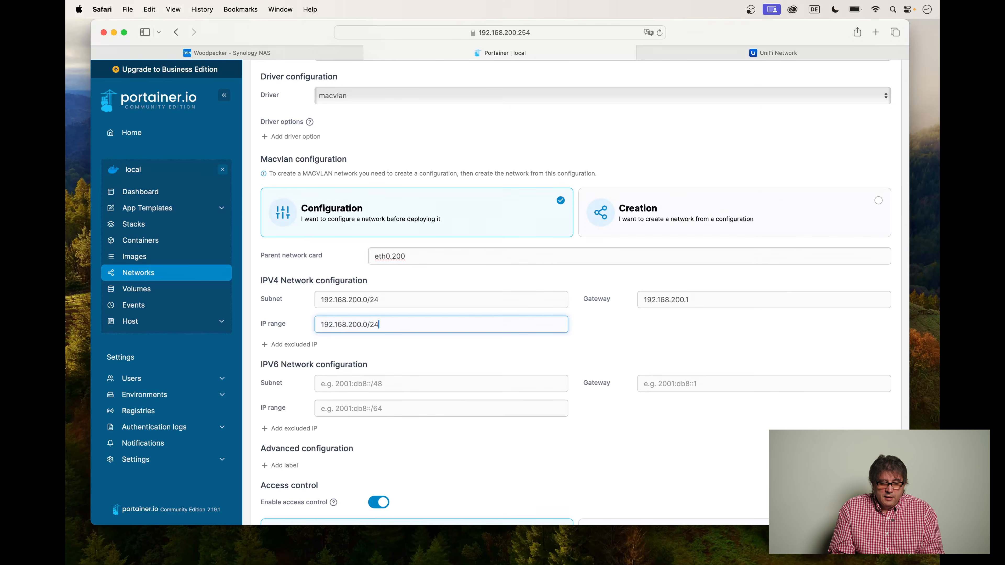
Step: Add an empty excluded-IP entry to the IPv4 configuration, then return to the network list without creating the network
{"action": "left_click", "coordinate": [297, 344]}
{"action": "left_click", "coordinate": [432, 350]}
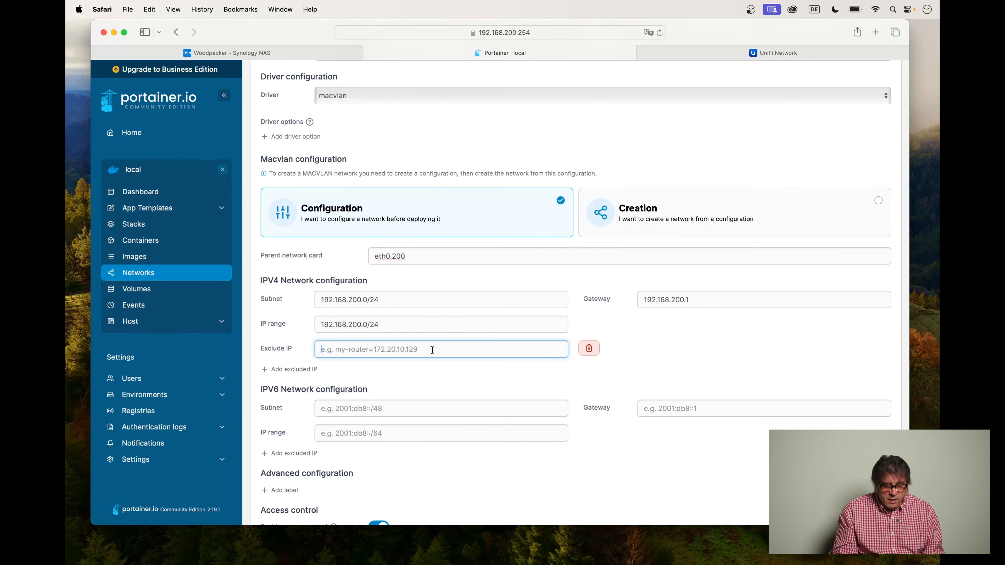
{"action": "scroll", "coordinate": [432, 349], "scroll_direction": "down", "scroll_amount": 5}
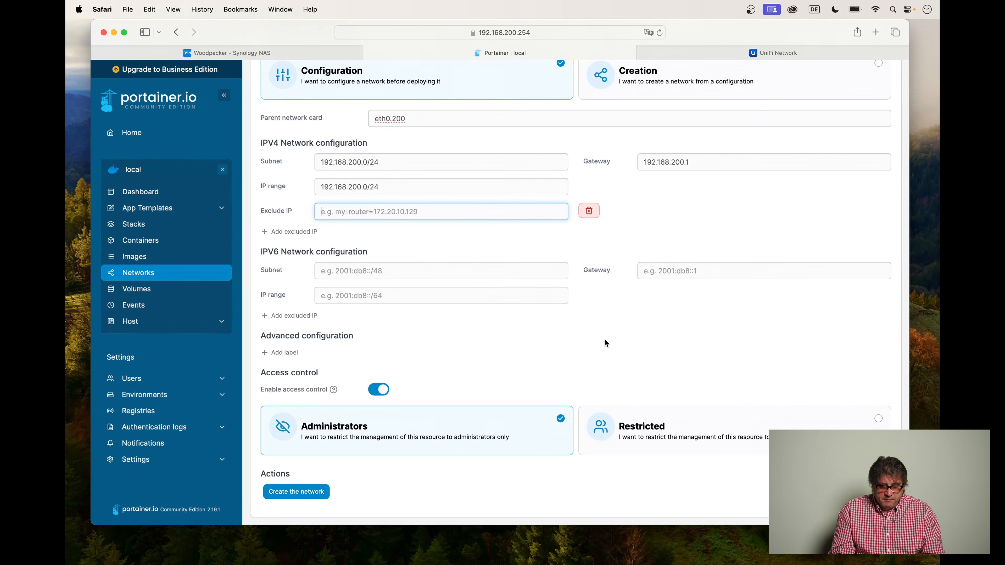
{"action": "scroll", "coordinate": [605, 340], "scroll_direction": "up", "scroll_amount": 10}
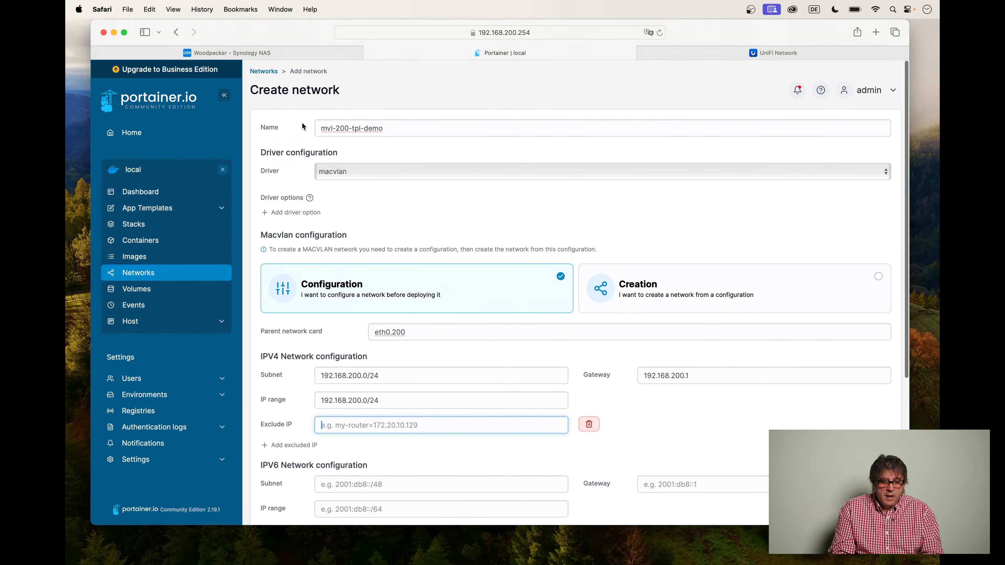
{"action": "left_click", "coordinate": [261, 72]}
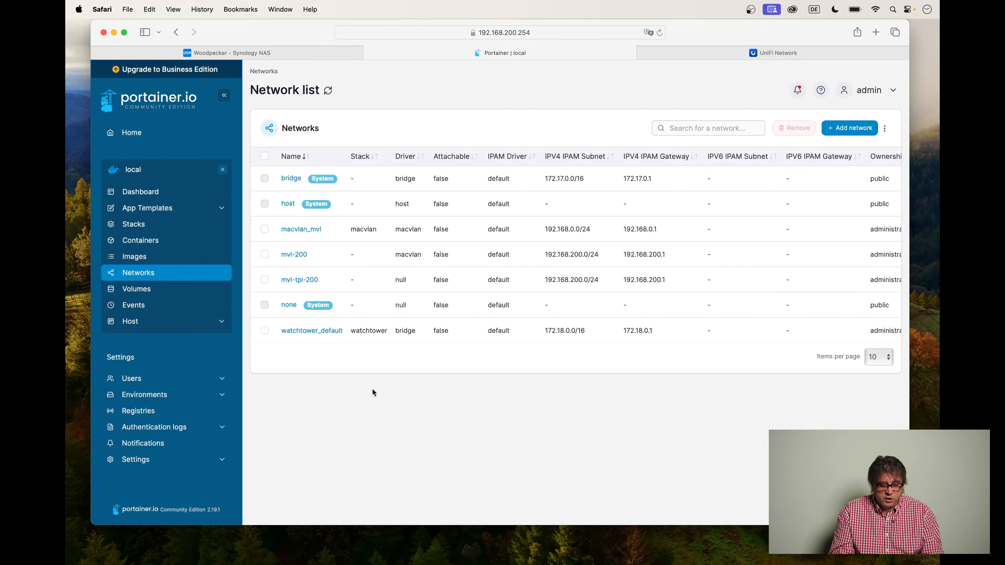
Step: Start a new network named mvl-200-demo with the macvlan driver, choosing creation from an existing configuration
{"action": "left_click", "coordinate": [850, 128]}
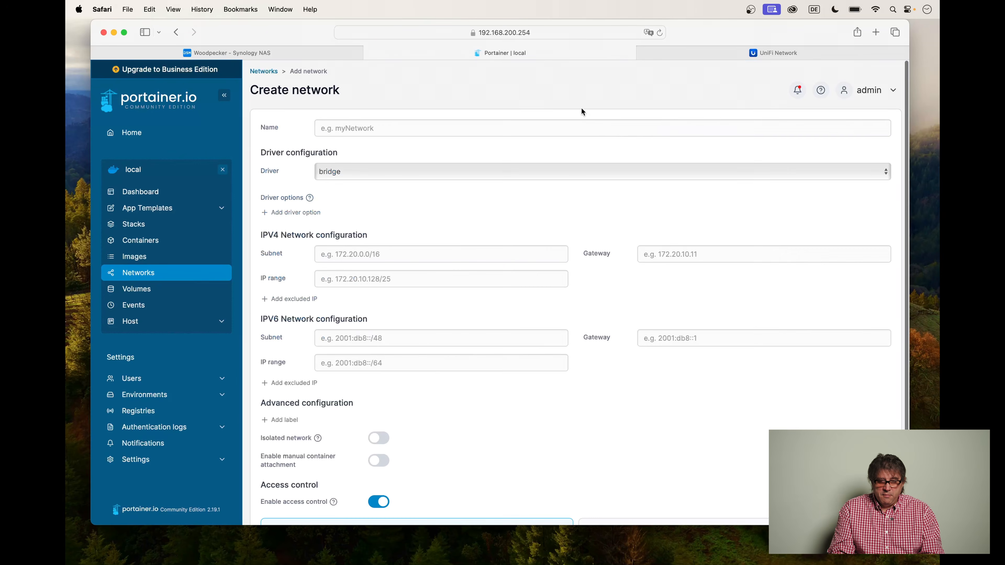
{"action": "left_click", "coordinate": [579, 127]}
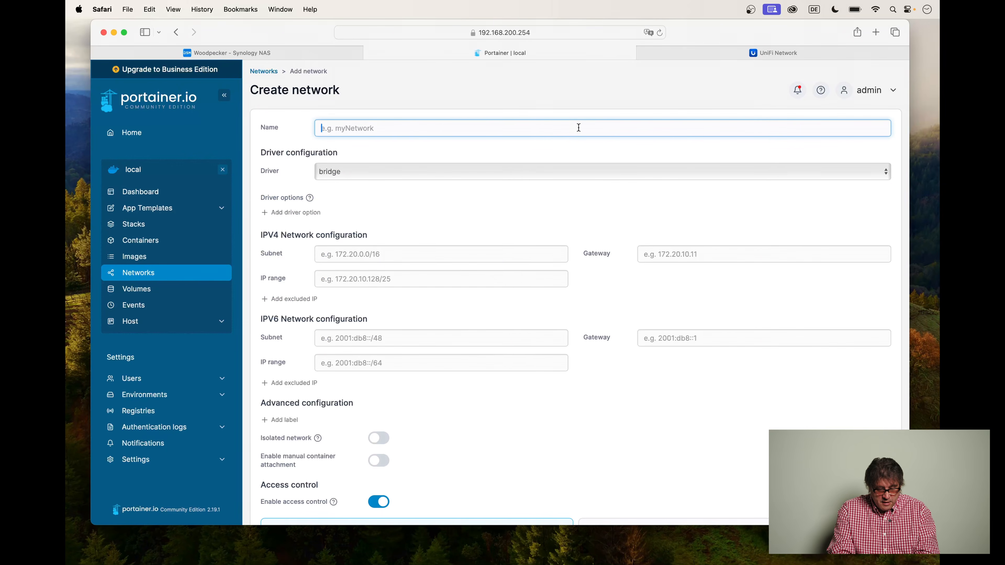
{"action": "type", "text": "mvl-200"}
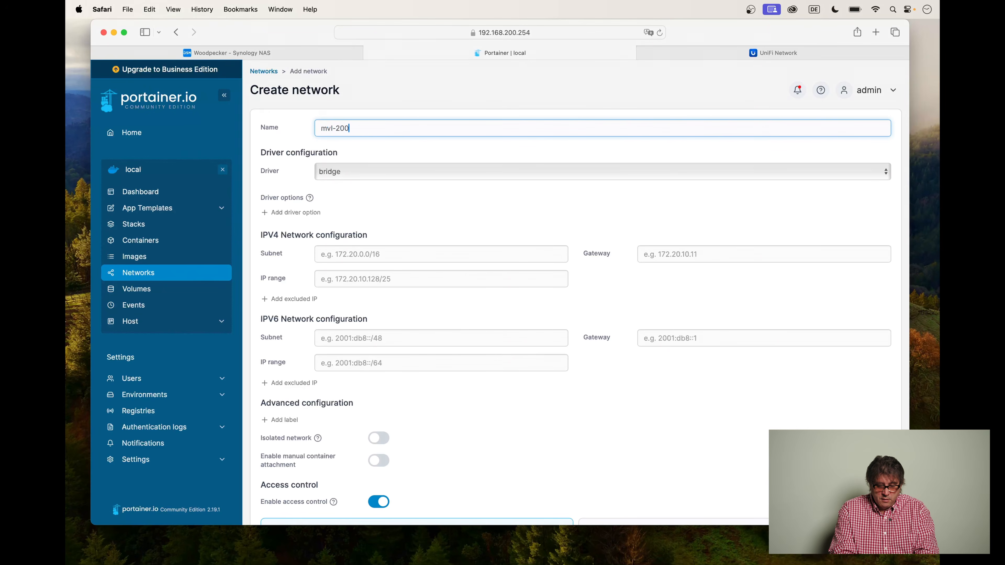
{"action": "type", "text": "-demo"}
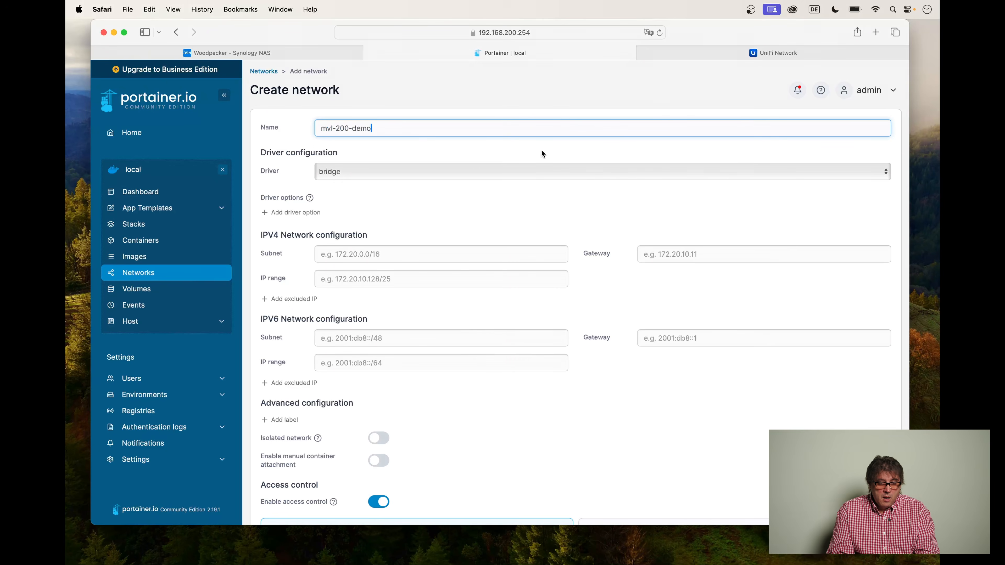
{"action": "left_click", "coordinate": [480, 167]}
{"action": "left_click", "coordinate": [462, 194]}
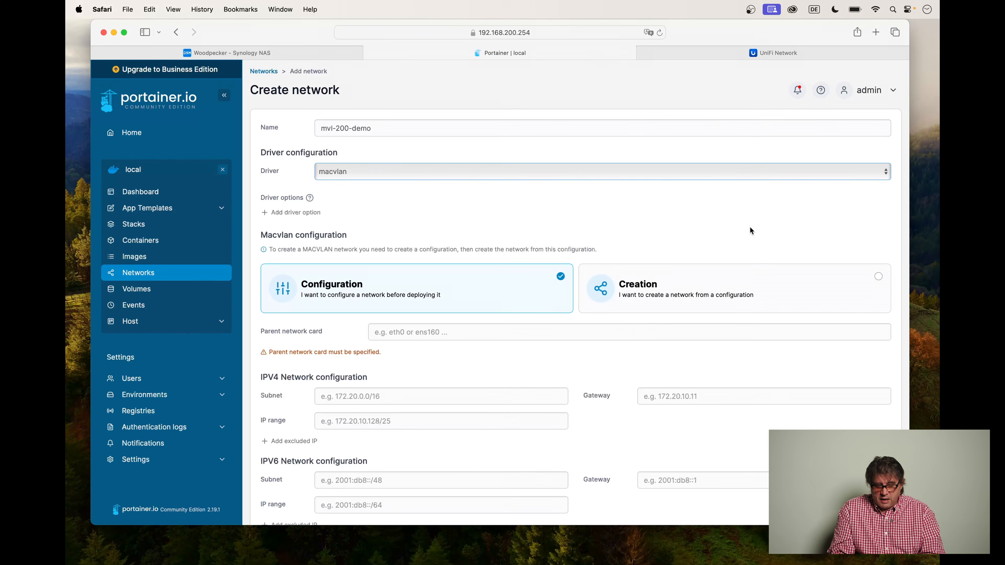
{"action": "left_click", "coordinate": [681, 286]}
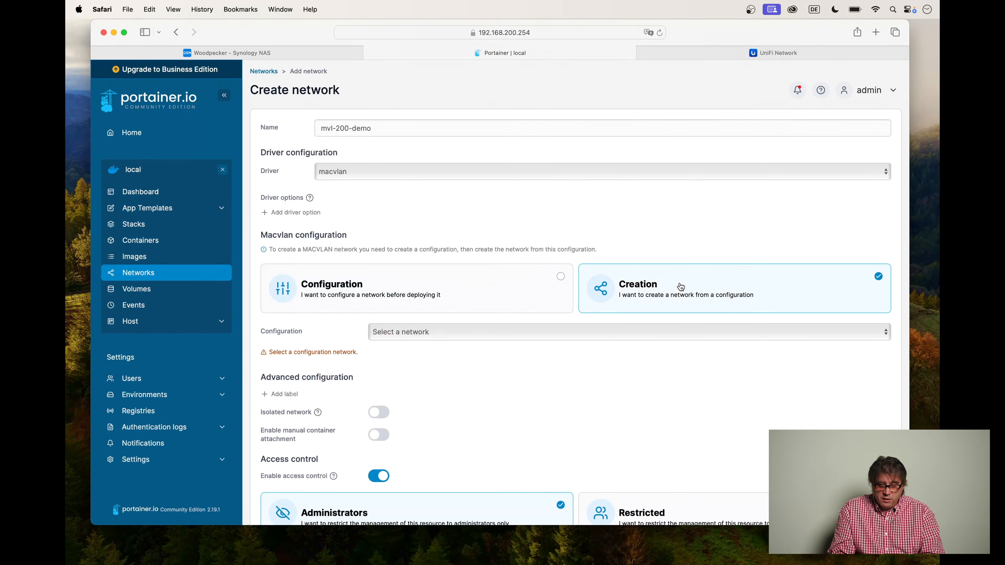
Step: Select mvl-tpl-200 as the configuration for the new macvlan network, then return to the network list without creating it
{"action": "left_click", "coordinate": [515, 327]}
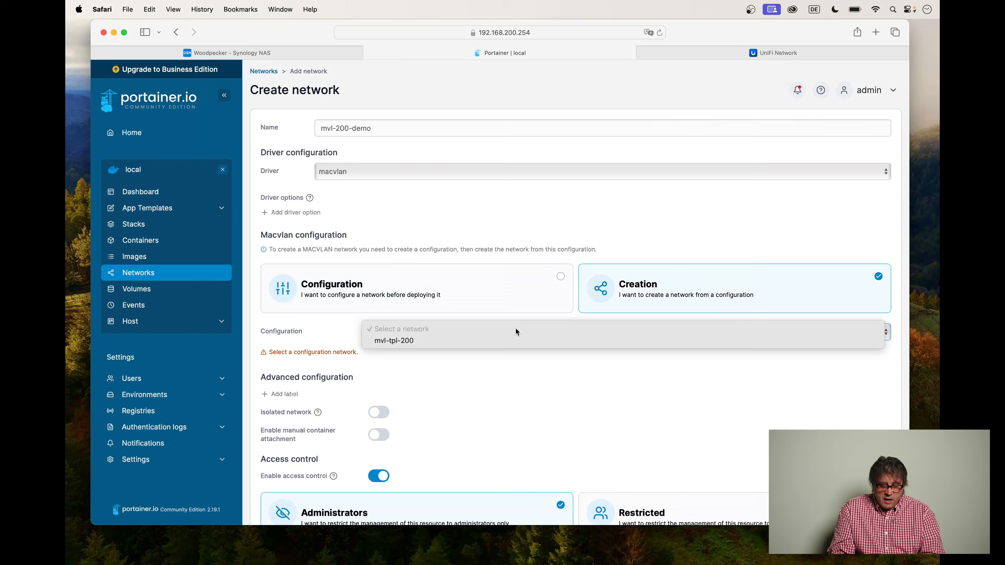
{"action": "left_click", "coordinate": [456, 341]}
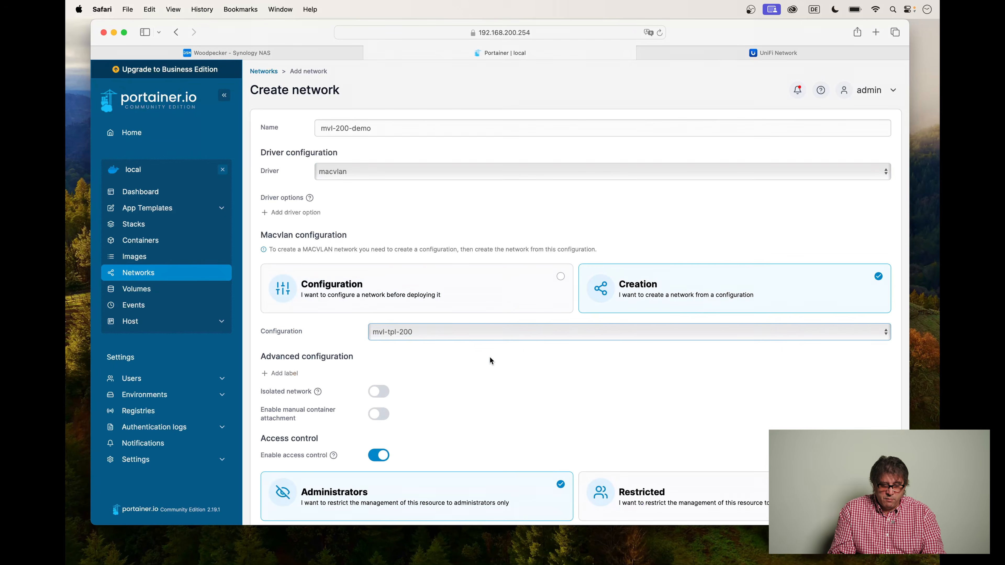
{"action": "scroll", "coordinate": [490, 360], "scroll_direction": "down", "scroll_amount": 3}
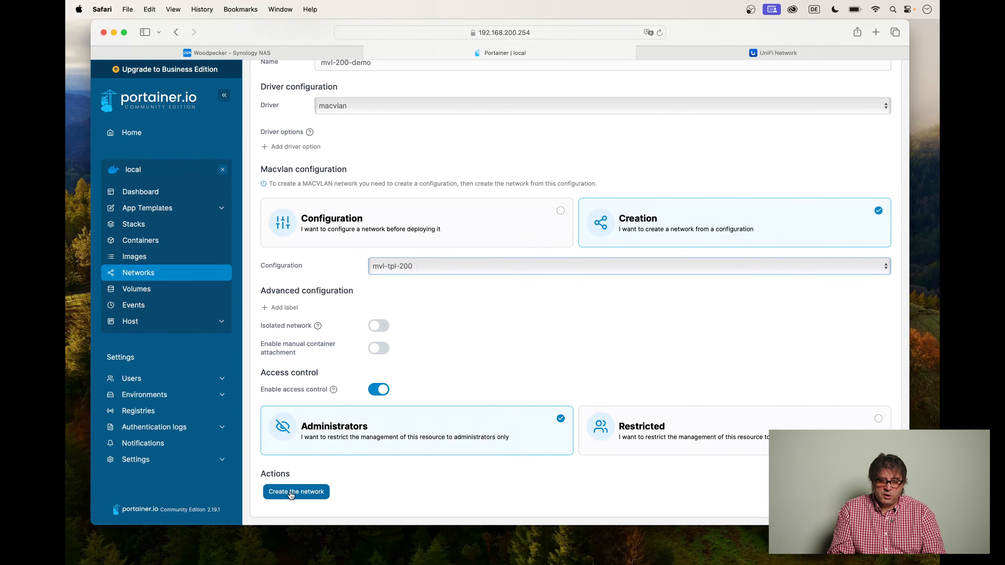
{"action": "scroll", "coordinate": [273, 237], "scroll_direction": "up", "scroll_amount": 3}
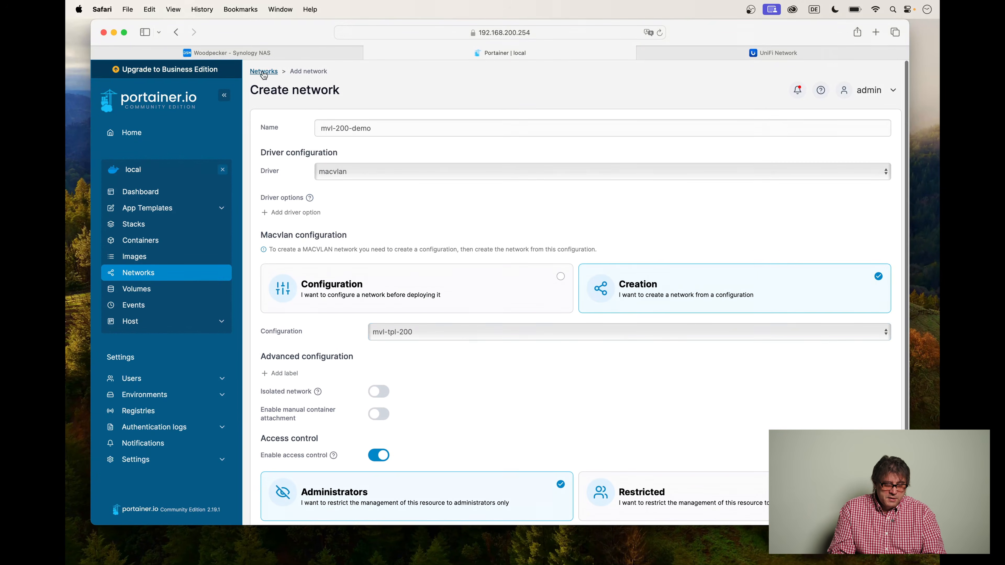
{"action": "left_click", "coordinate": [264, 72]}
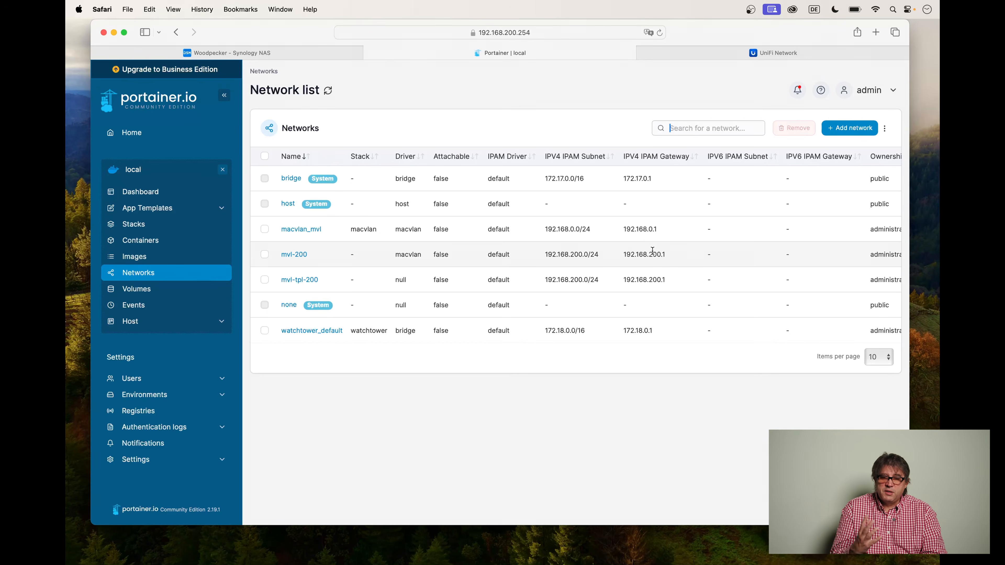
Step: Open the compose file of the unifi-nwa stack in the stack editor
{"action": "left_click", "coordinate": [139, 225]}
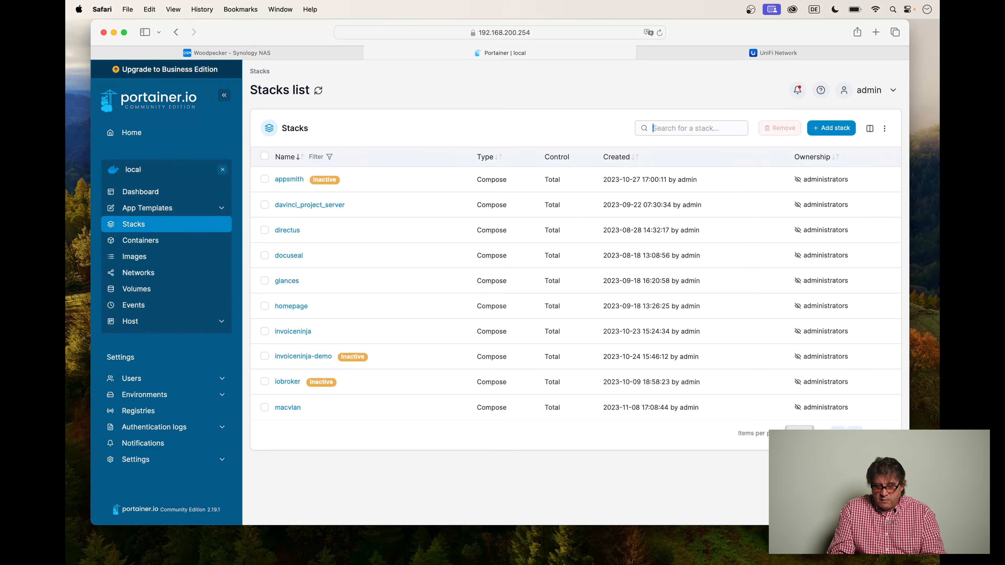
{"action": "left_click", "coordinate": [289, 383]}
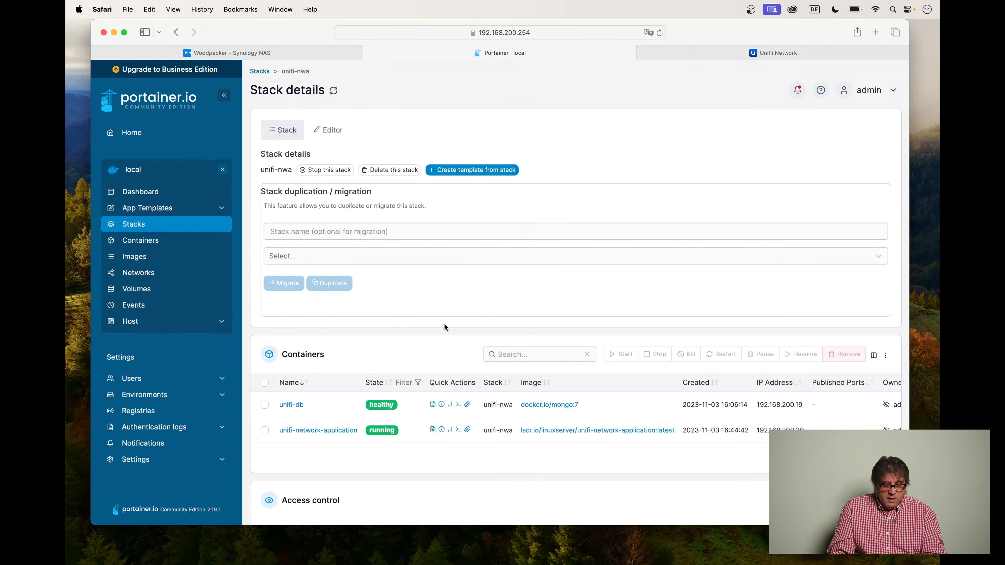
{"action": "left_click", "coordinate": [321, 126]}
Step: Examine the fixed IPv4 addresses of both services and the external network name at the end of the compose file
{"action": "scroll", "coordinate": [455, 322], "scroll_direction": "down", "scroll_amount": 3}
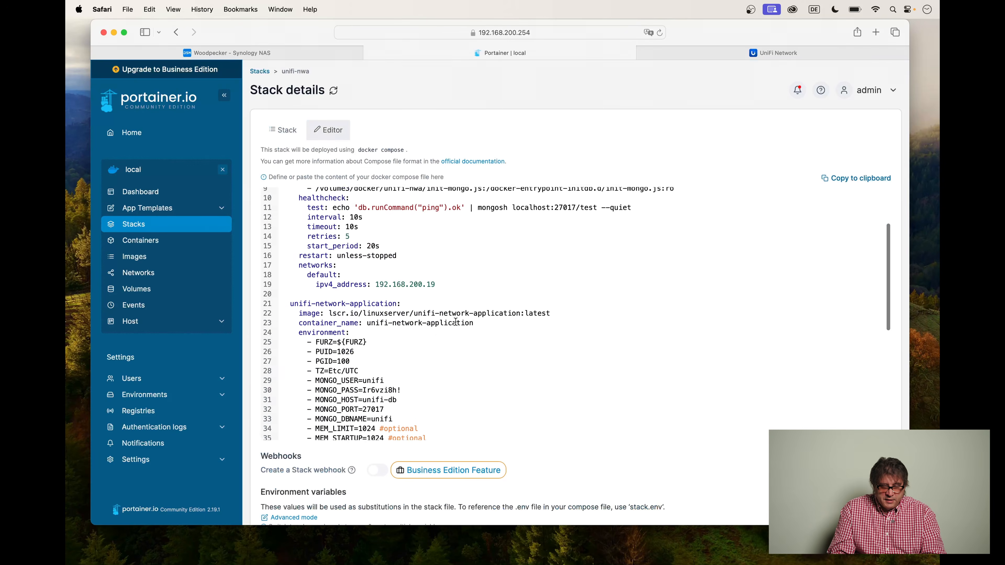
{"action": "scroll", "coordinate": [455, 322], "scroll_direction": "down", "scroll_amount": 2}
{"action": "left_click_drag", "start_coordinate": [375, 226], "coordinate": [435, 229]}
{"action": "scroll", "coordinate": [433, 233], "scroll_direction": "down", "scroll_amount": 3}
{"action": "scroll", "coordinate": [433, 233], "scroll_direction": "down", "scroll_amount": 4}
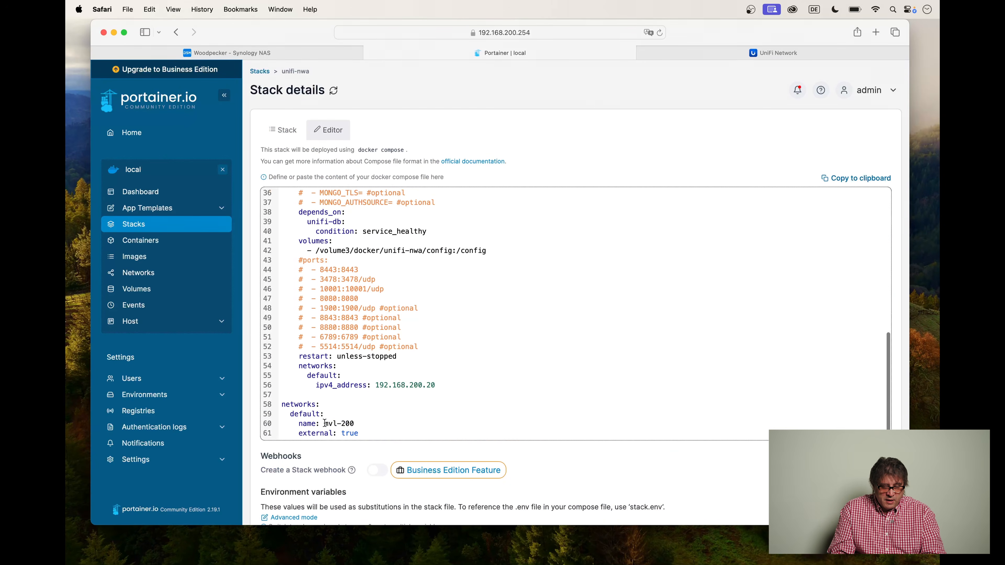
{"action": "left_click_drag", "start_coordinate": [324, 423], "coordinate": [355, 426]}
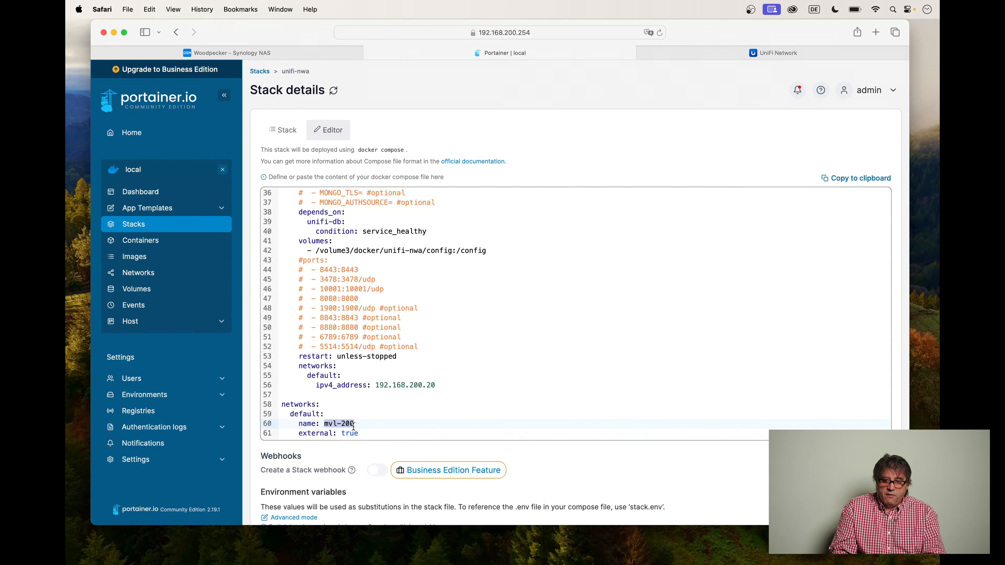
Step: Switch to UniFi Network and open its list of client devices
{"action": "left_click", "coordinate": [760, 55]}
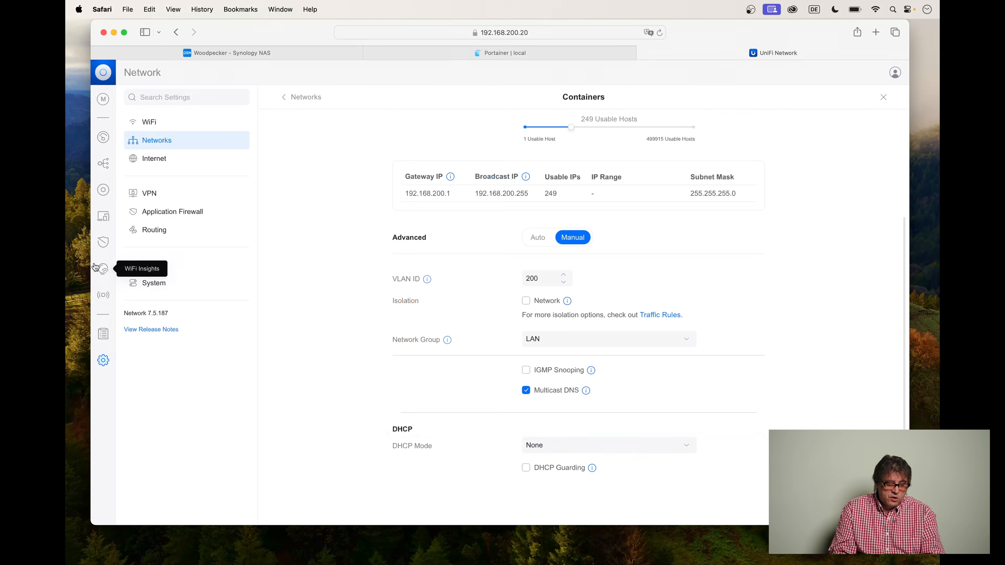
{"action": "left_click", "coordinate": [103, 216]}
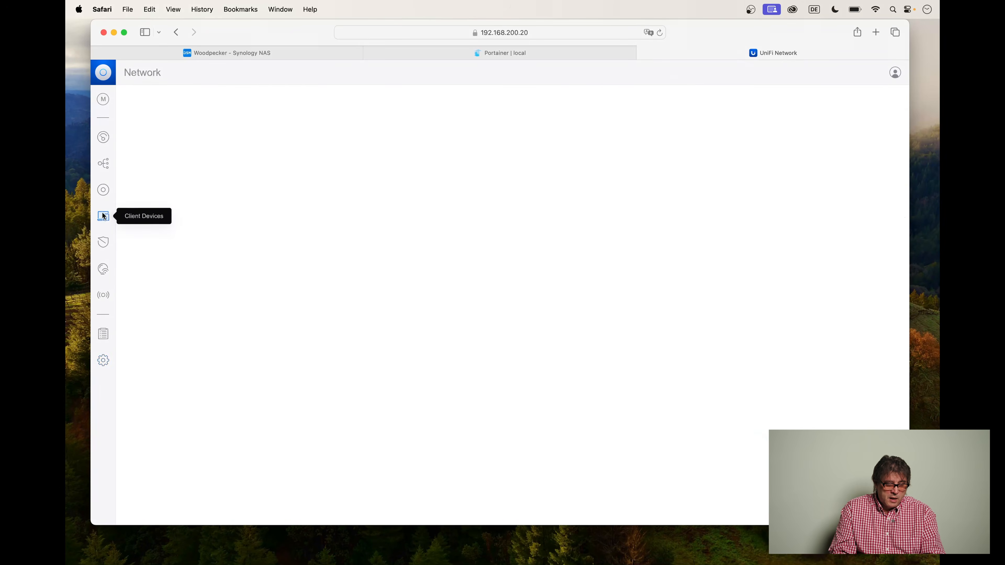